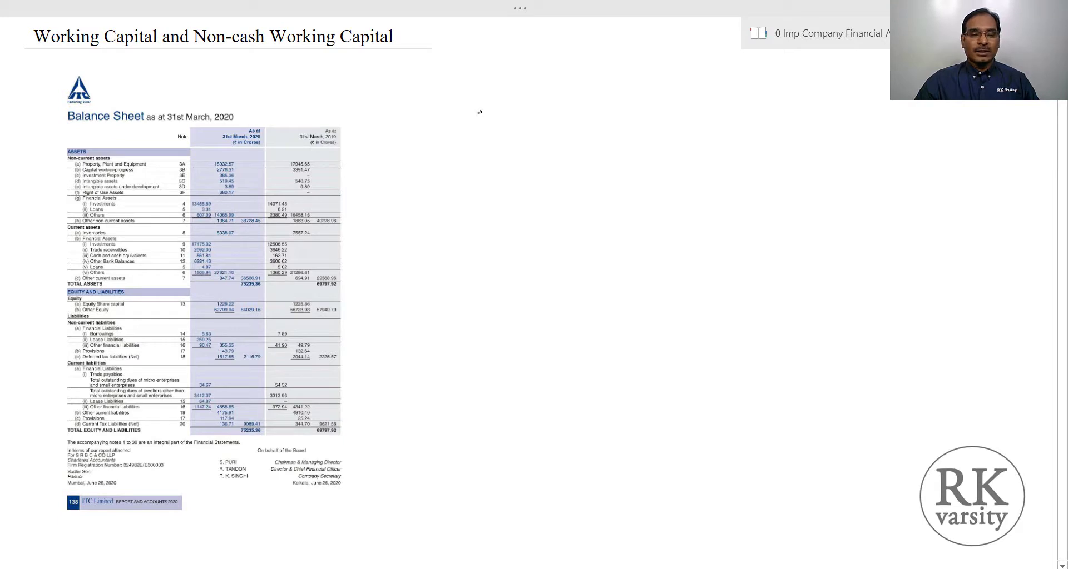
Ink 'WC = CA – CL', then 'Non-cash WC =' beneath it, at the top right
mouse_move(481, 105)
left_mouse_down()
mouse_move(526, 120)
mouse_move(557, 108)
left_mouse_up()
left_click_drag(546, 117, 615, 114)
mouse_move(623, 113)
left_mouse_down()
mouse_move(630, 91)
mouse_move(637, 110)
left_mouse_up()
left_click_drag(625, 104, 717, 102)
mouse_move(726, 84)
left_mouse_down()
mouse_move(726, 101)
mouse_move(741, 100)
left_mouse_up()
mouse_move(434, 184)
left_mouse_down()
mouse_move(436, 171)
mouse_move(634, 157)
left_mouse_up()
mouse_move(624, 164)
left_mouse_down()
mouse_move(752, 149)
mouse_move(782, 157)
mouse_move(831, 139)
mouse_move(919, 139)
mouse_move(931, 152)
mouse_move(956, 132)
mouse_move(1007, 128)
left_mouse_up()
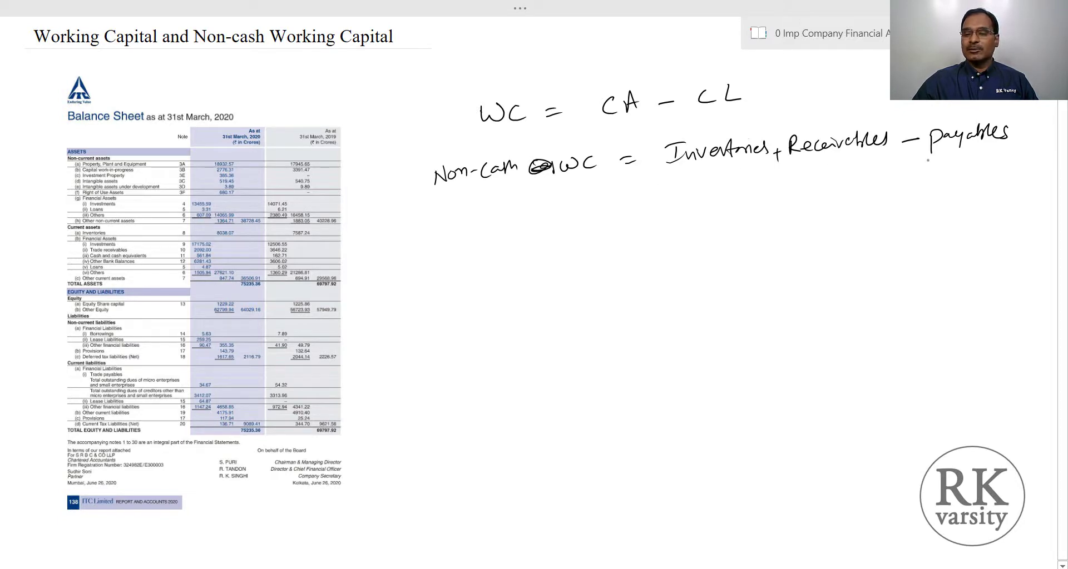
Zoom into the balance sheet image until the current assets and current liabilities rows are readable
scroll(519, 345, "up", 3)
scroll(533, 284, "left", 3)
scroll(534, 284, "up", 1)
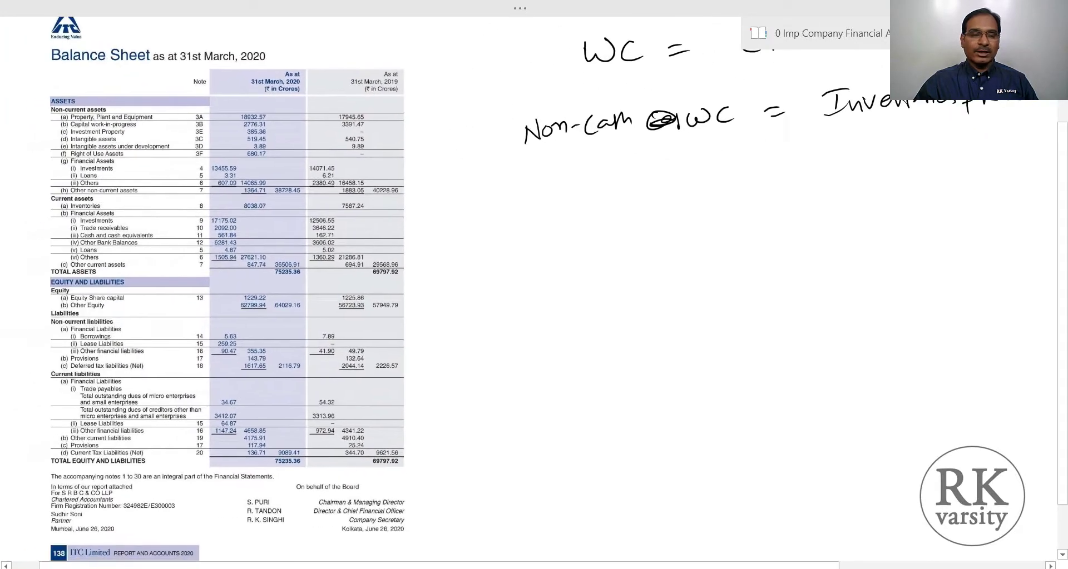
scroll(222, 222, "up", 3)
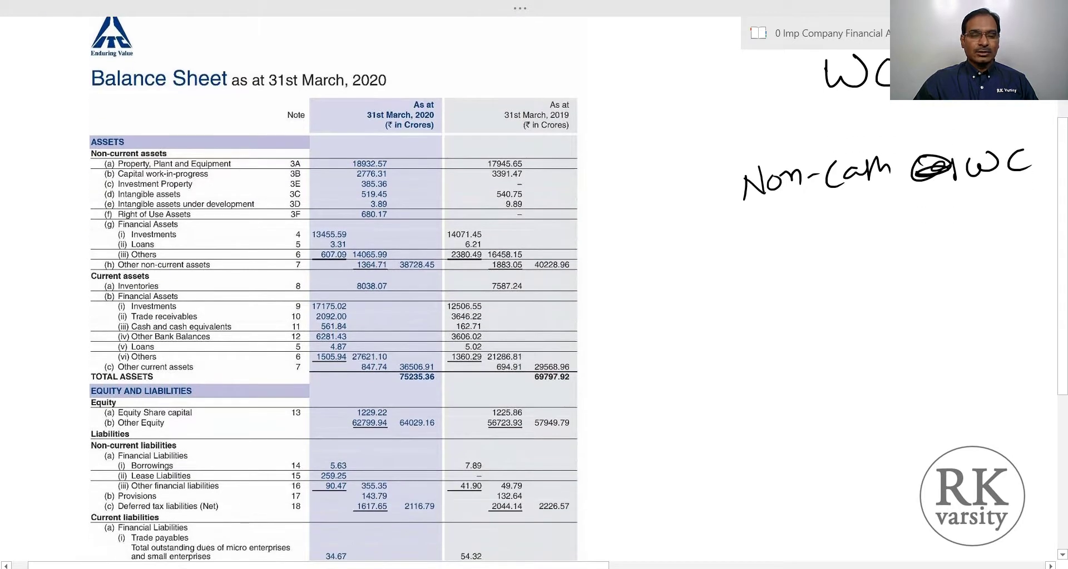
scroll(333, 289, "up", 1)
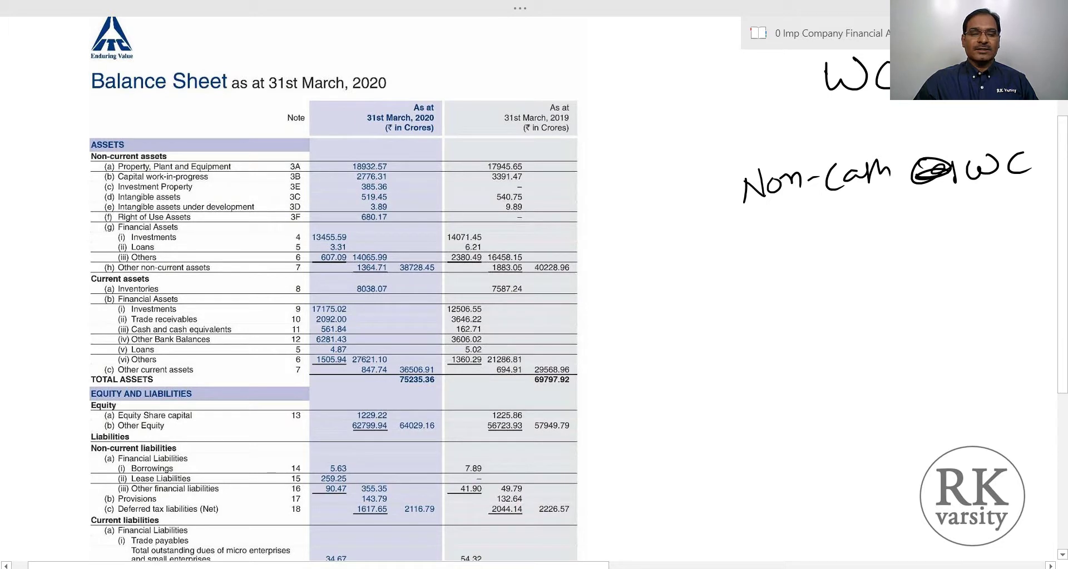
scroll(534, 289, "down", 1)
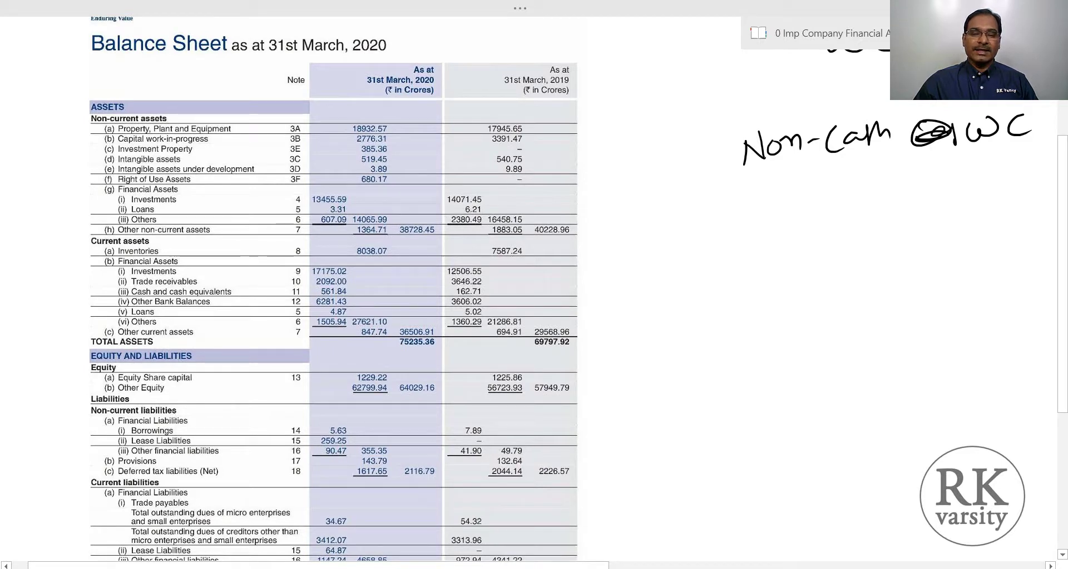
scroll(534, 289, "down", 1)
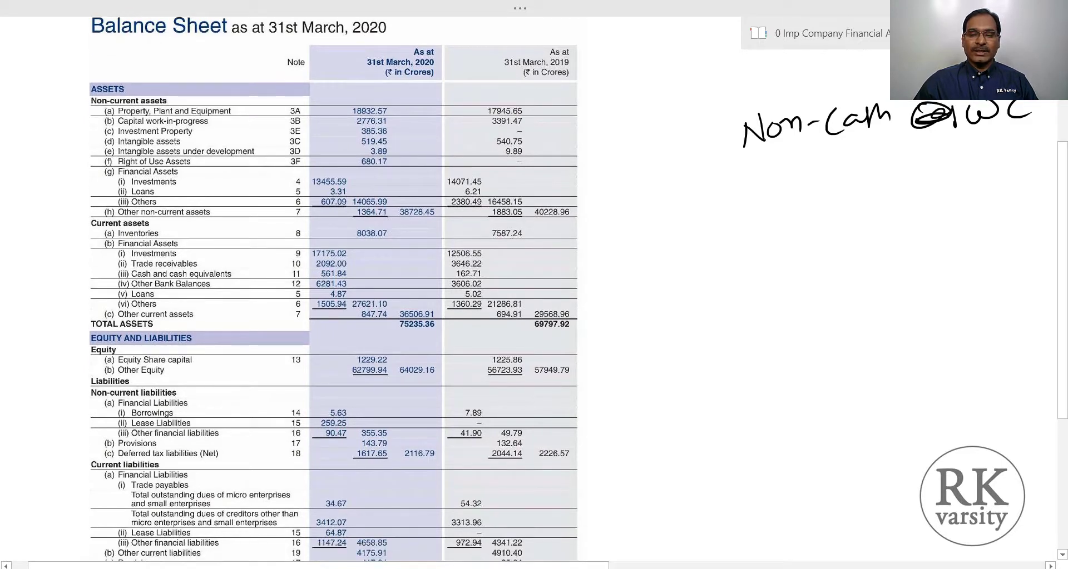
left_click(592, 361)
scroll(333, 317, "up", 2)
scroll(331, 321, "up", 3)
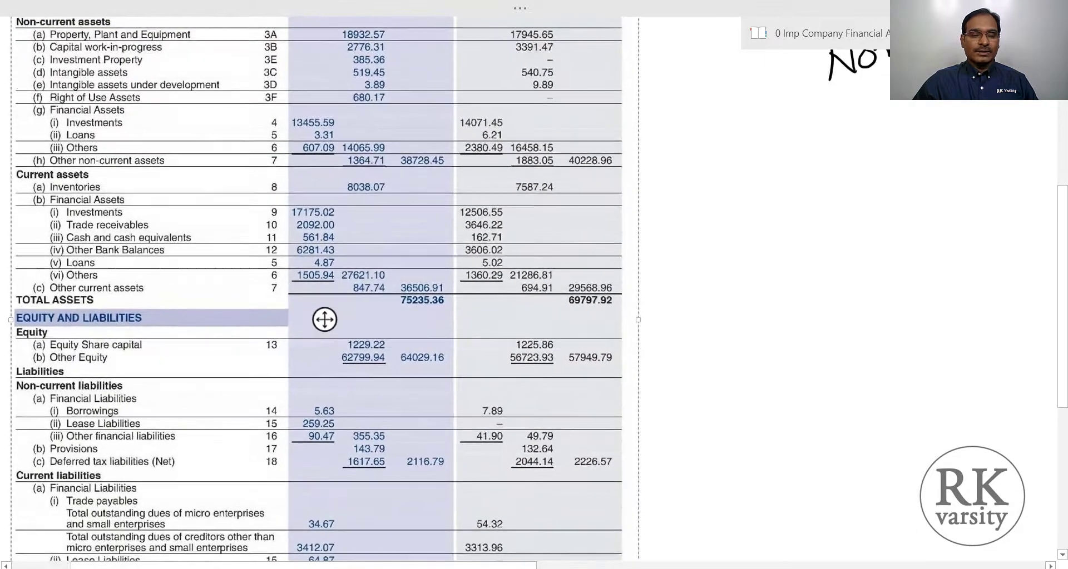
scroll(324, 367, "up", 2)
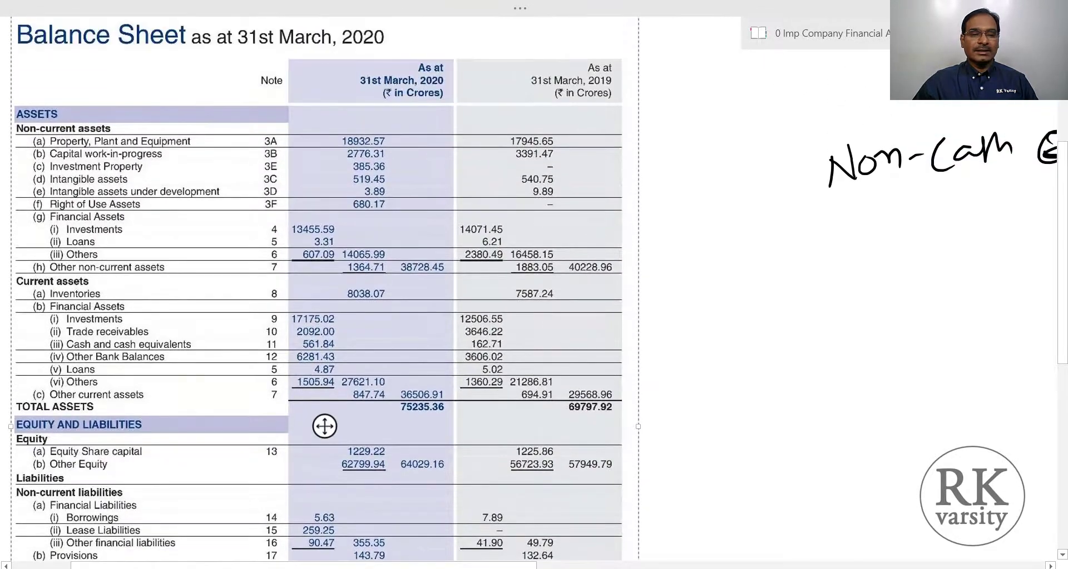
scroll(324, 426, "down", 1)
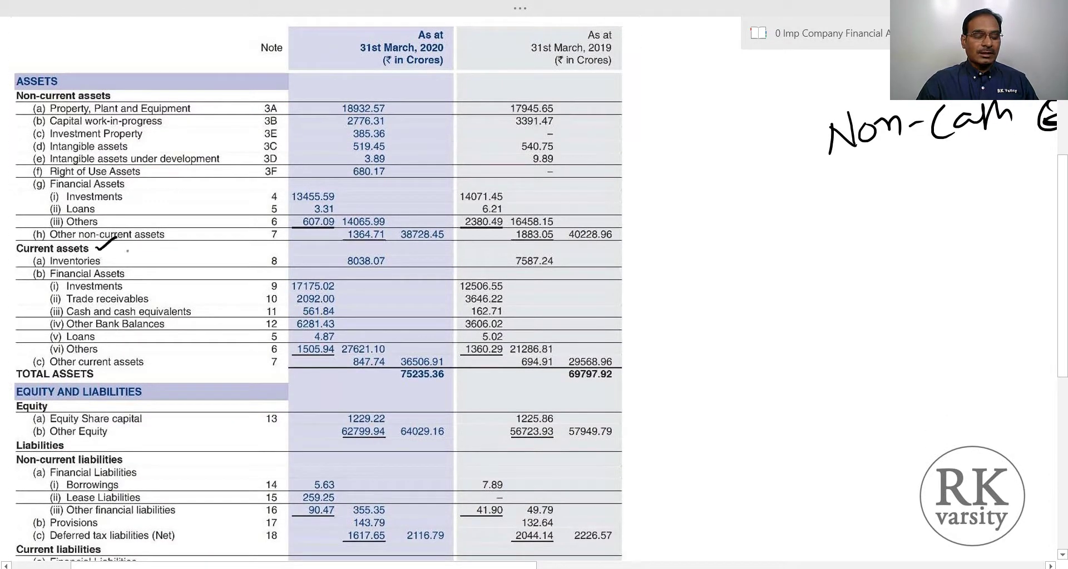
scroll(325, 394, "down", 2)
Circle the current assets totals 36506.91 and 29568.96 and current liabilities totals 9089.41 and 9621.56
mouse_move(448, 308)
left_mouse_down()
mouse_move(412, 299)
mouse_move(396, 314)
mouse_move(414, 325)
mouse_move(446, 318)
mouse_move(448, 305)
left_mouse_up()
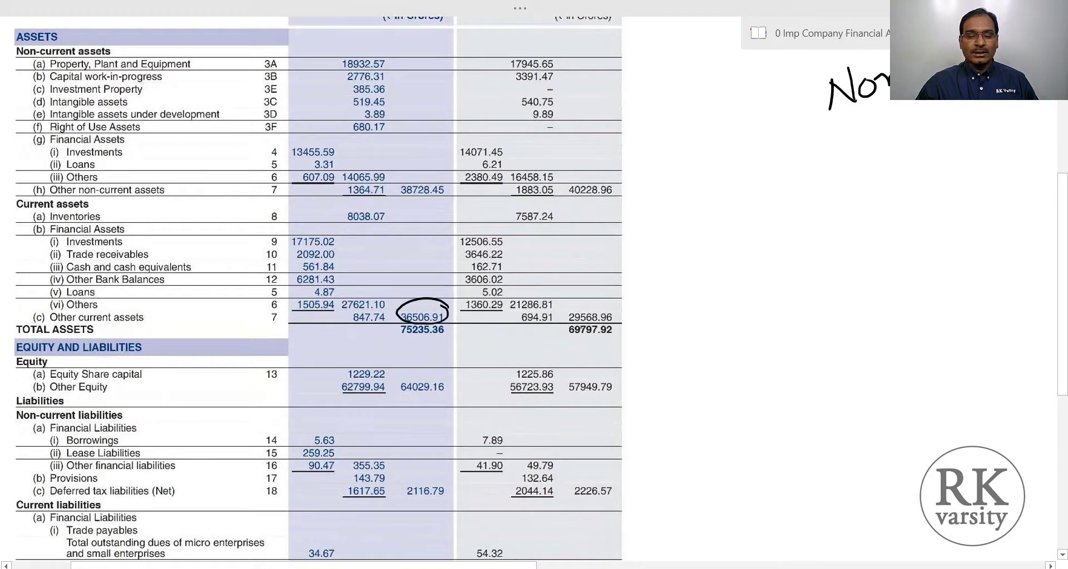
mouse_move(616, 305)
left_mouse_down()
mouse_move(562, 303)
mouse_move(584, 327)
mouse_move(617, 304)
mouse_move(586, 301)
left_mouse_up()
scroll(579, 293, "down", 3)
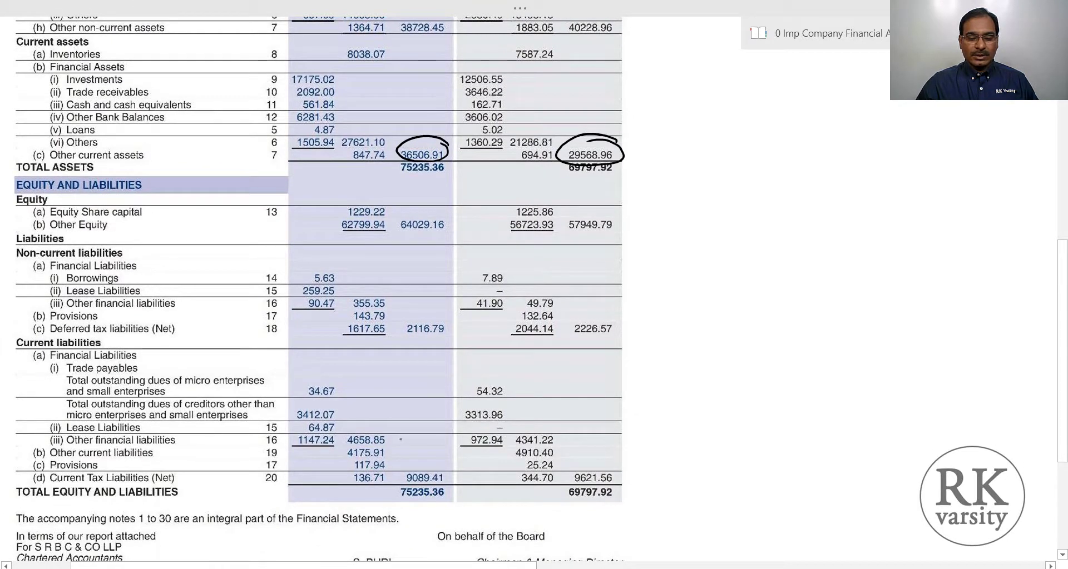
mouse_move(439, 466)
left_mouse_down()
mouse_move(393, 484)
mouse_move(454, 470)
mouse_move(441, 463)
left_mouse_up()
mouse_move(619, 469)
left_mouse_down()
mouse_move(575, 466)
mouse_move(603, 488)
mouse_move(612, 459)
left_mouse_up()
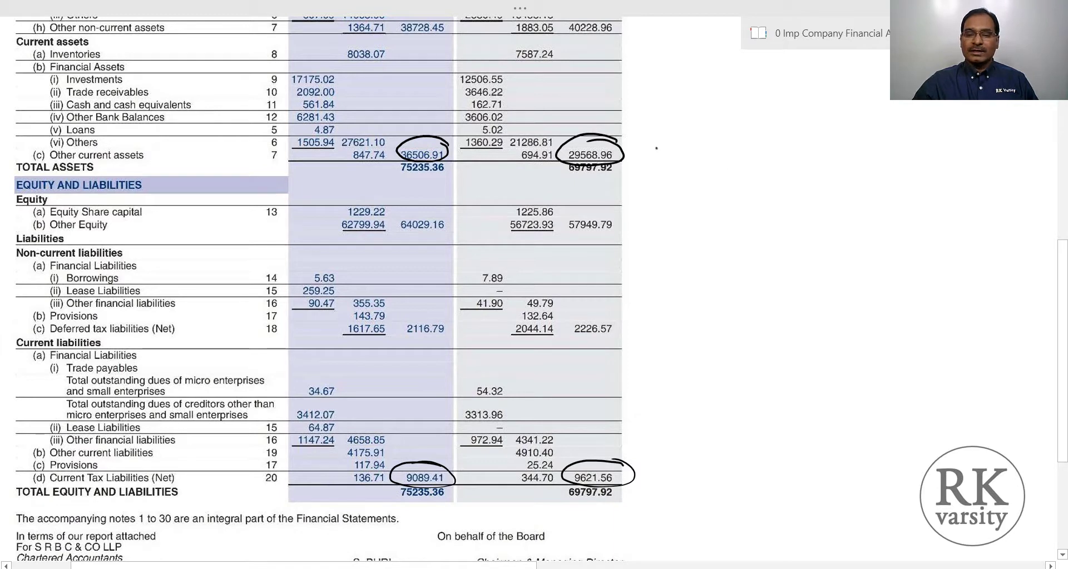
Handwrite a 'WC' row label and a '2019' column heading beside the circled figures
mouse_move(655, 144)
left_mouse_down()
mouse_move(677, 139)
mouse_move(698, 153)
left_mouse_up()
mouse_move(784, 96)
left_mouse_down()
mouse_move(796, 111)
mouse_move(809, 98)
left_mouse_up()
mouse_move(820, 89)
left_mouse_down()
mouse_move(823, 104)
mouse_move(840, 105)
left_mouse_up()
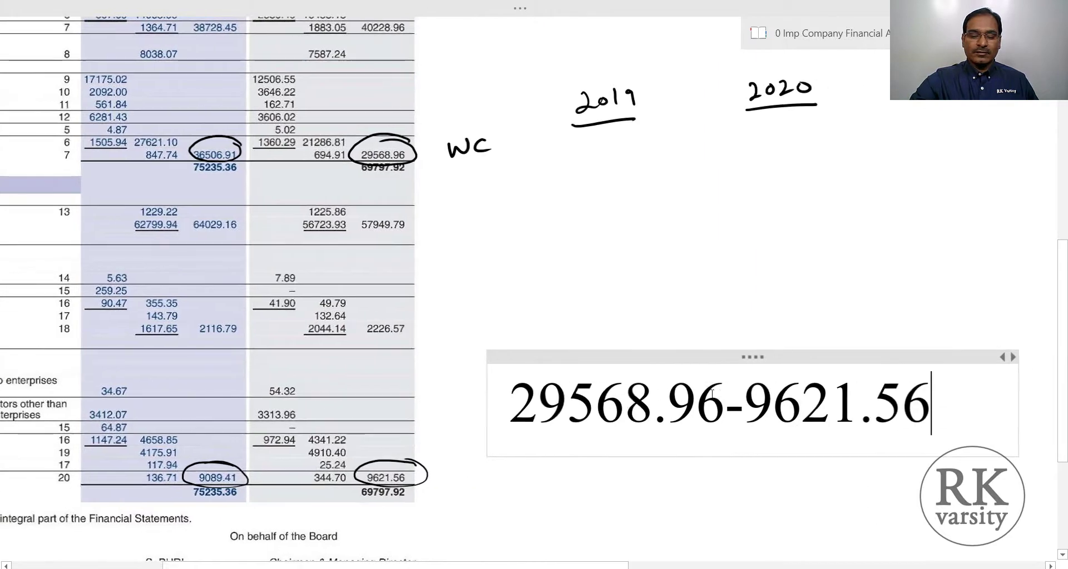
Calculate 29568.96-9621.56 = 19947.4 and handwrite 19947 under the 2019 heading
type("=")
key("space")
mouse_move(403, 148)
left_mouse_down()
mouse_move(401, 171)
mouse_move(468, 154)
left_mouse_up()
mouse_move(466, 141)
left_mouse_down()
mouse_move(465, 161)
mouse_move(482, 161)
mouse_move(442, 175)
left_mouse_up()
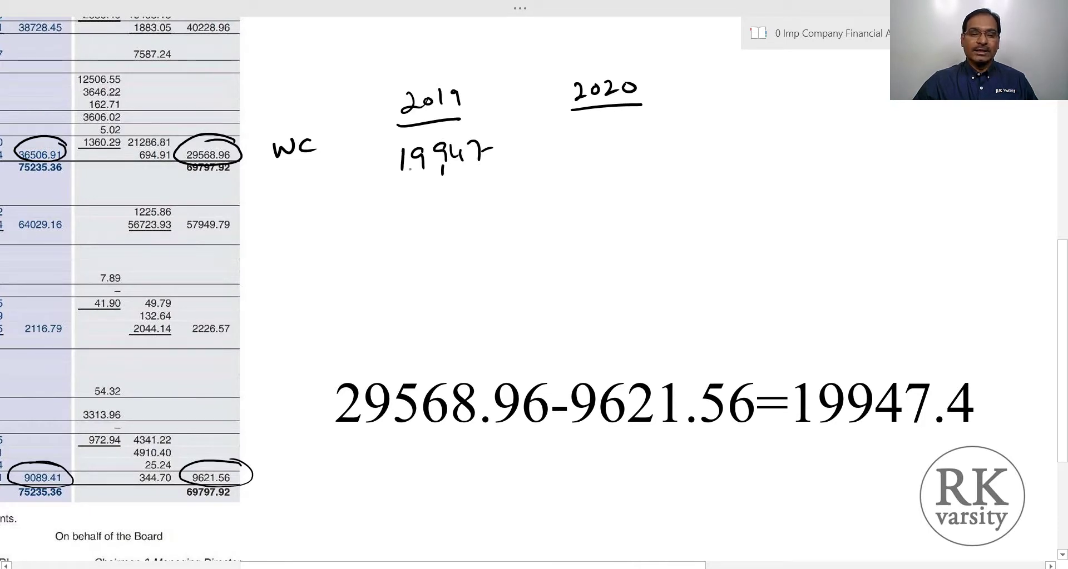
scroll(409, 168, "left", 3)
scroll(410, 169, "up", 1)
scroll(534, 293, "left", 2)
scroll(534, 293, "down", 1)
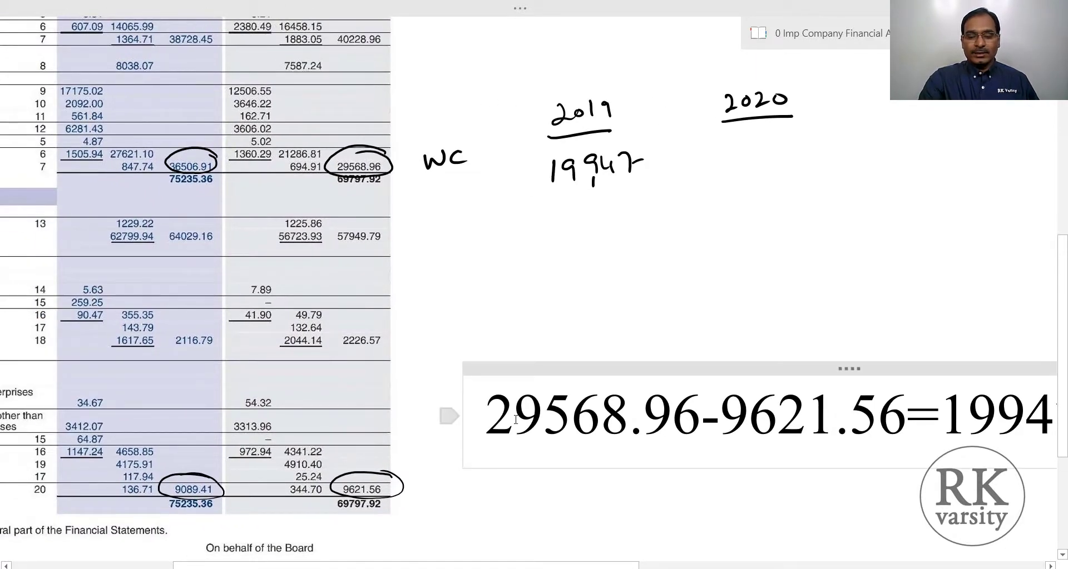
Replace the calculation with 36506.91-9089.41= to get 27417.5
scroll(515, 419, "right", 1)
scroll(515, 420, "up", 1)
key("ctrl+a")
key("BackSpace")
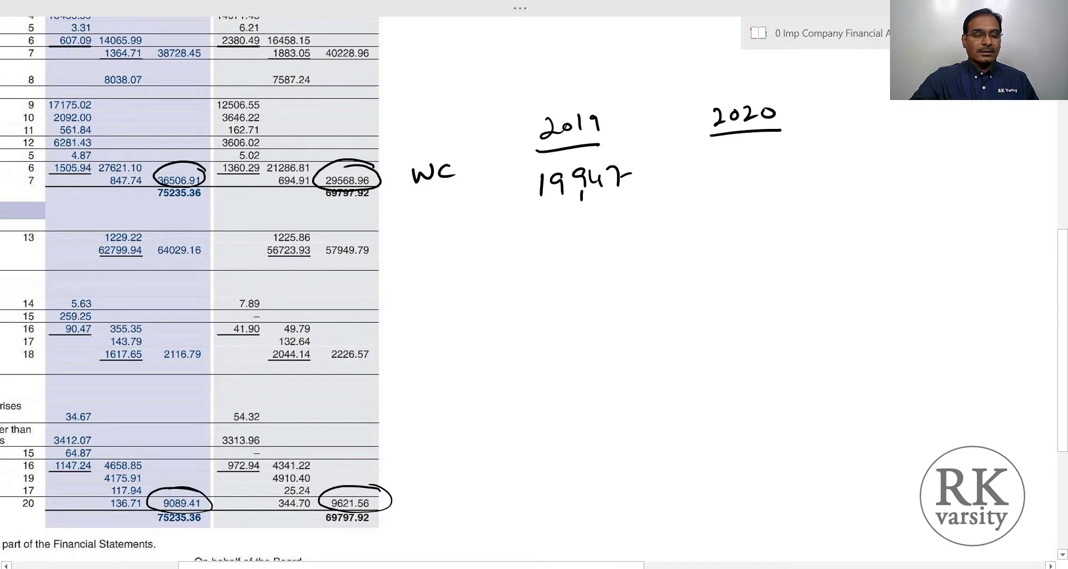
type("36506")
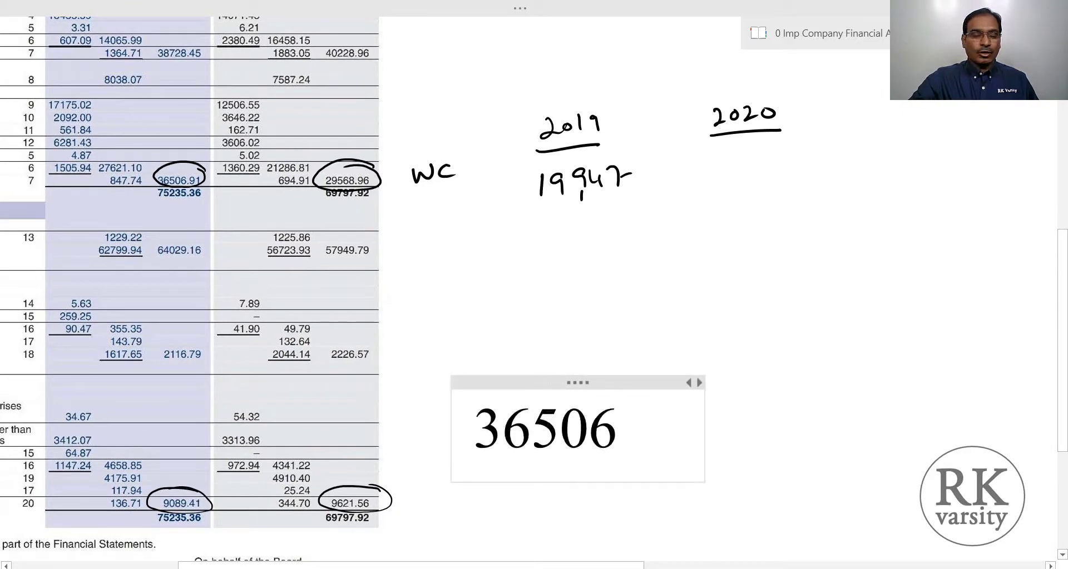
type(".91")
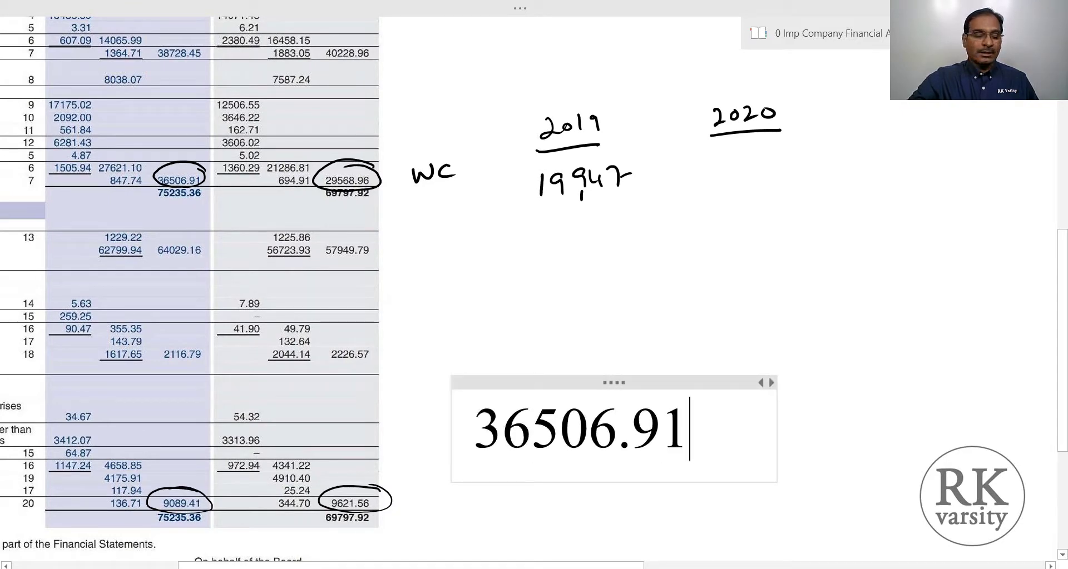
type("-9089")
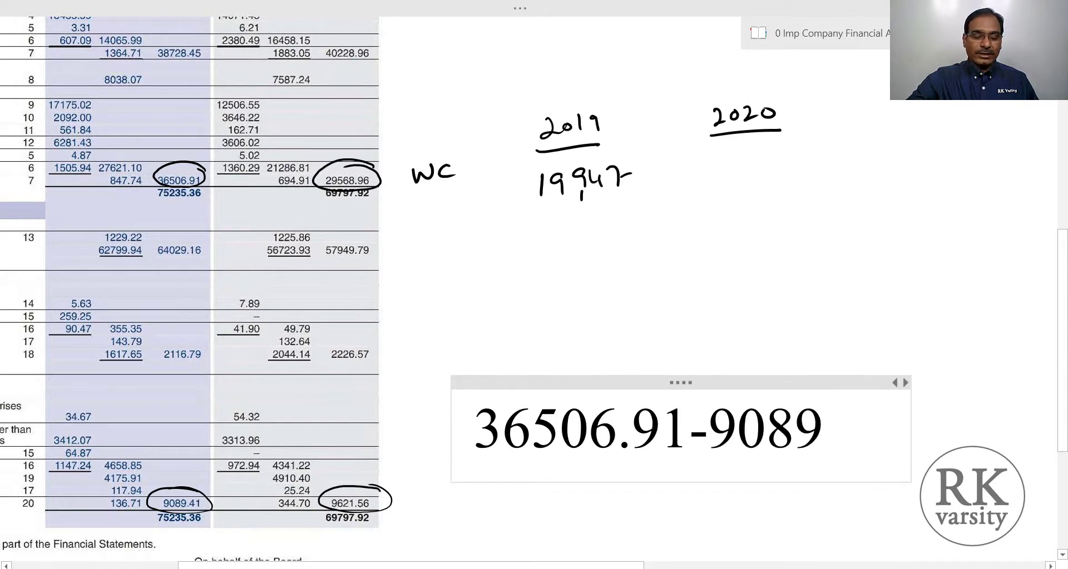
type(".41=")
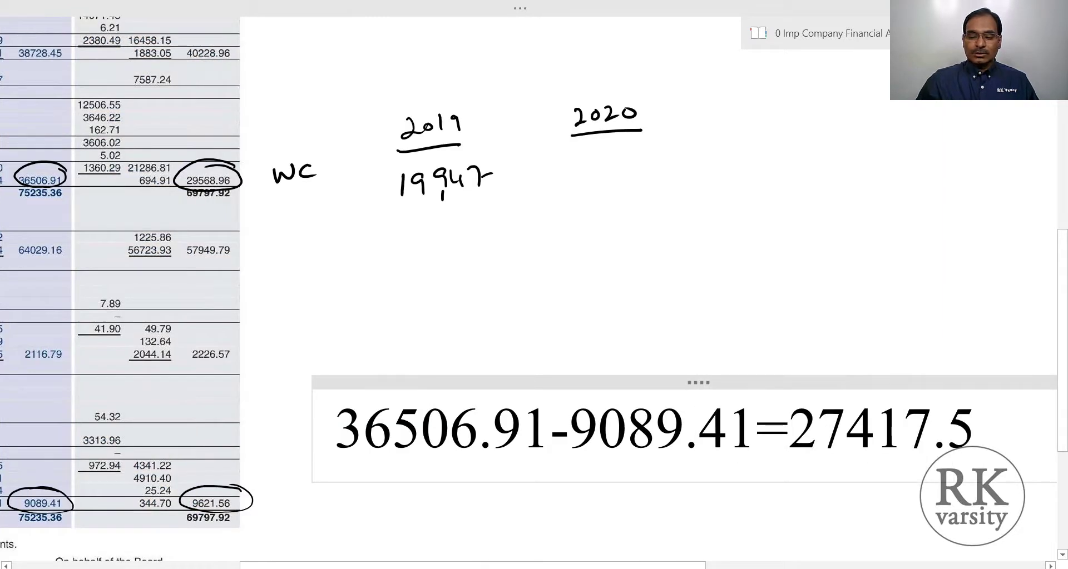
Handwrite 27,417.5 under the 2020 heading
mouse_move(565, 160)
left_mouse_down()
mouse_move(583, 173)
mouse_move(626, 168)
left_mouse_up()
mouse_move(633, 154)
left_mouse_down()
mouse_move(634, 172)
mouse_move(647, 174)
mouse_move(687, 168)
mouse_move(703, 144)
left_mouse_up()
left_click(669, 161)
left_click_drag(601, 164, 591, 178)
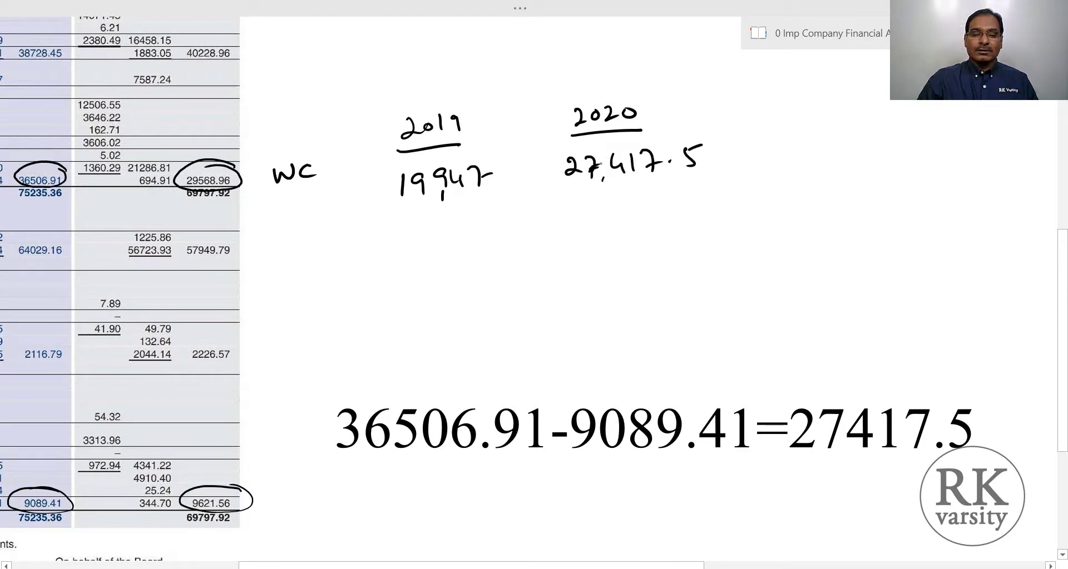
Delete the typed calculation text from the page
left_click(550, 393)
key("ctrl+a")
key("Delete")
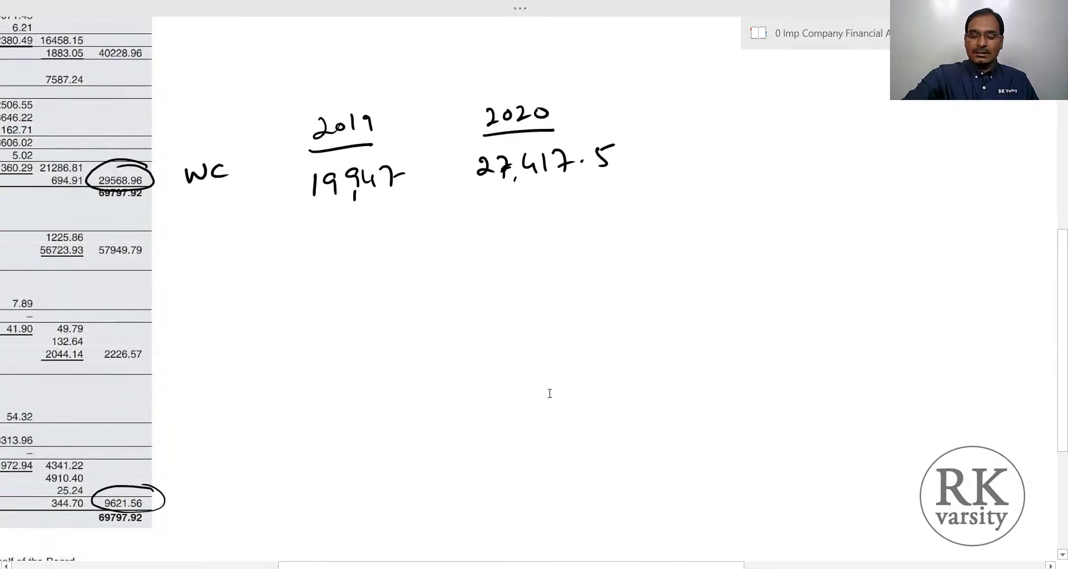
Handwrite a 'Non-Cash WC' row label below the WC row
scroll(549, 394, "left", 10)
scroll(549, 393, "up", 2)
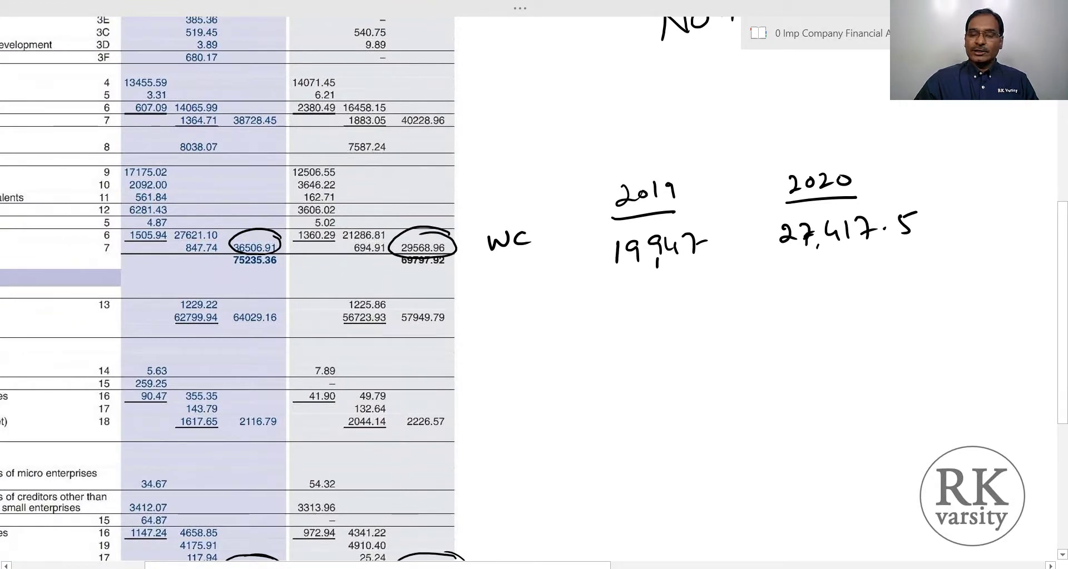
scroll(534, 290, "down", 1)
scroll(533, 290, "left", 4)
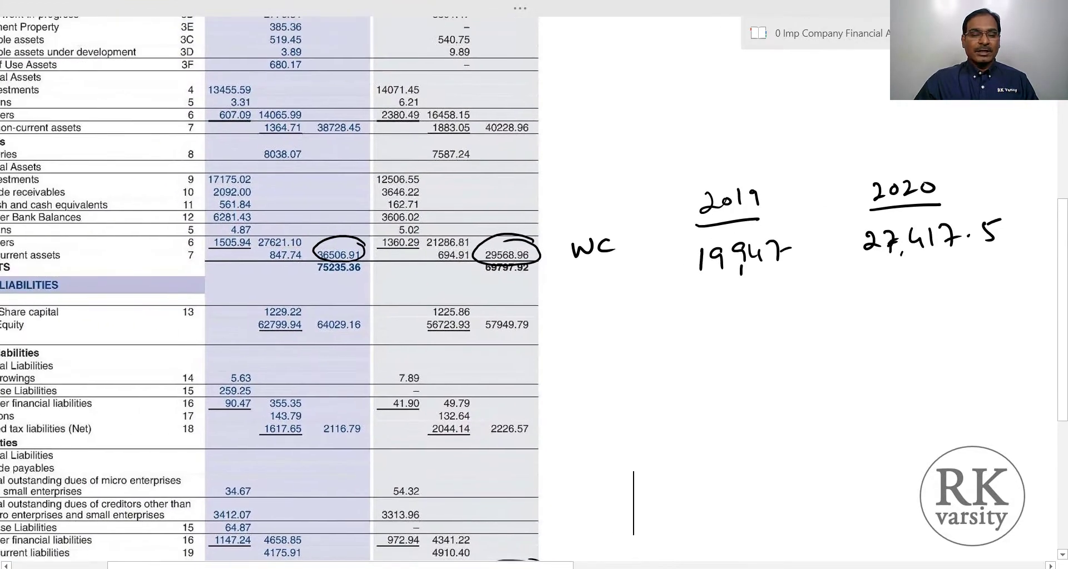
scroll(534, 289, "down", 3)
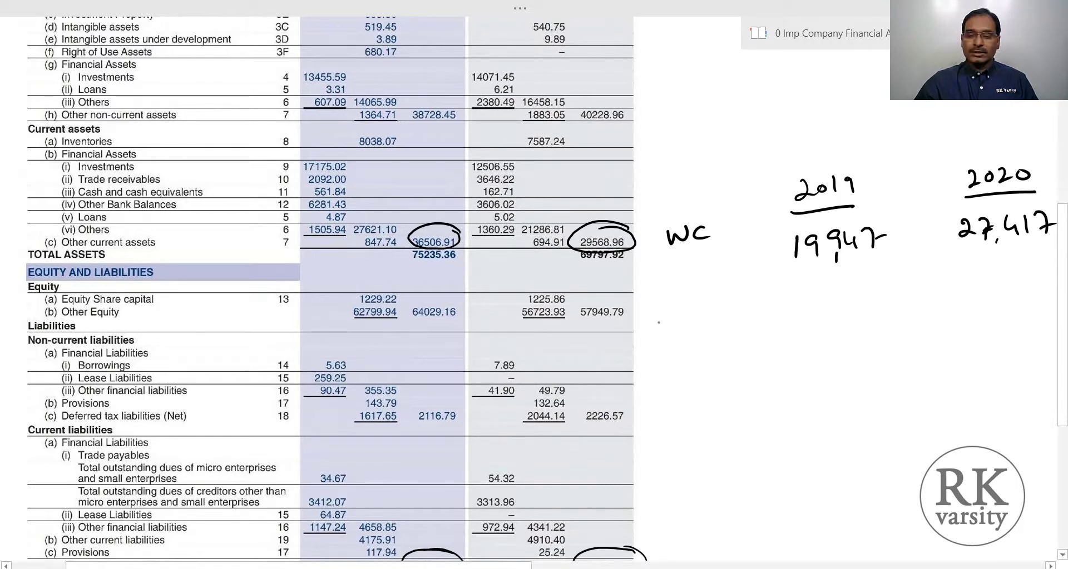
mouse_move(654, 337)
left_mouse_down()
mouse_move(660, 320)
mouse_move(692, 321)
left_mouse_up()
mouse_move(667, 358)
left_mouse_down()
mouse_move(669, 368)
mouse_move(694, 363)
left_mouse_up()
left_click_drag(664, 385, 705, 384)
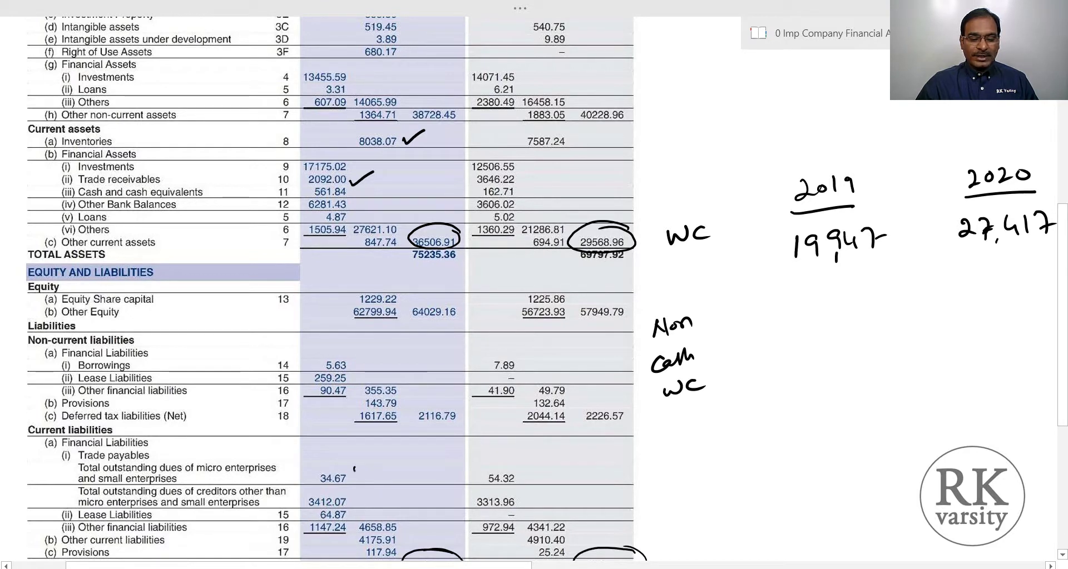
Bracket the 2020 trade payables, tick 2019 inventories 7587.24, and type the 2019 non-cash sum
mouse_move(354, 469)
left_mouse_down()
mouse_move(364, 504)
mouse_move(401, 463)
left_mouse_up()
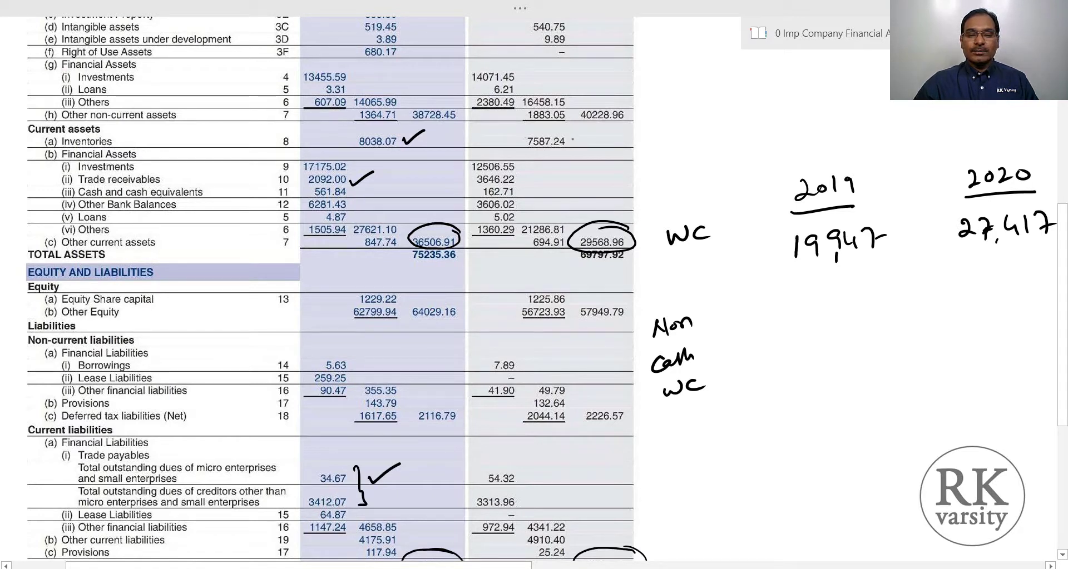
left_click_drag(572, 141, 594, 131)
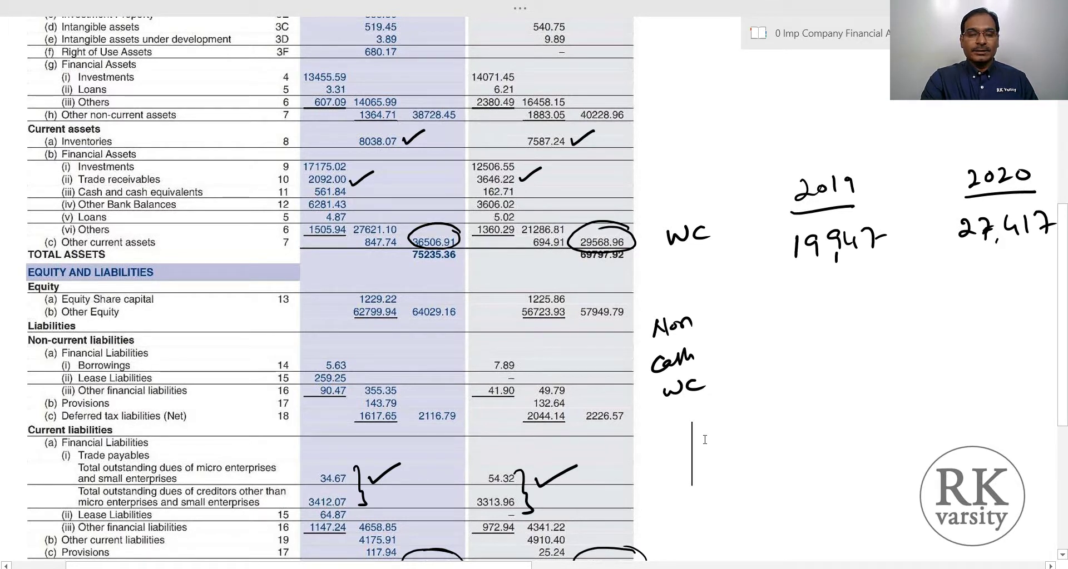
left_click_drag(691, 421, 692, 486)
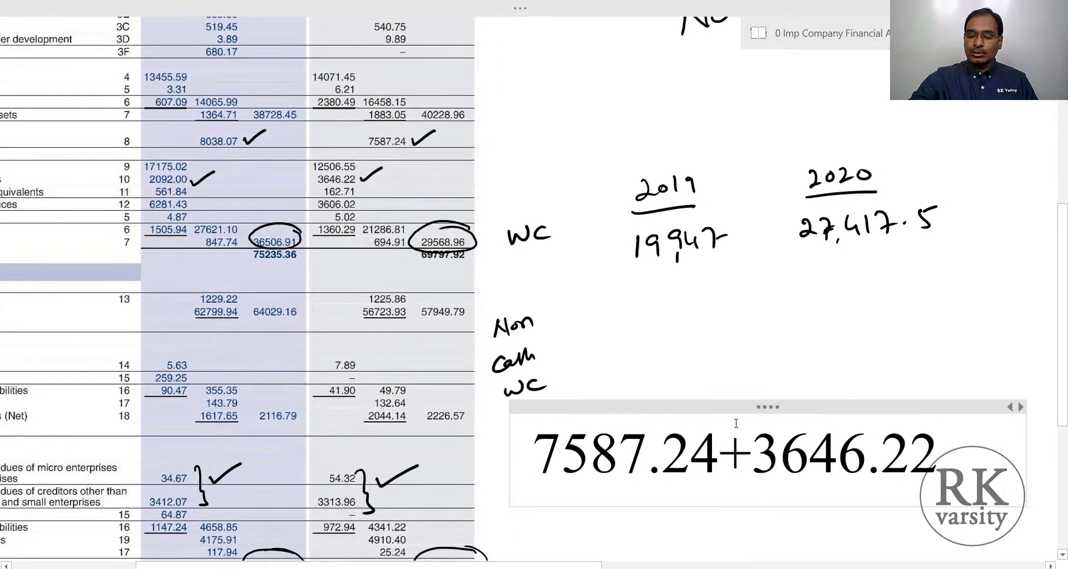
type("-")
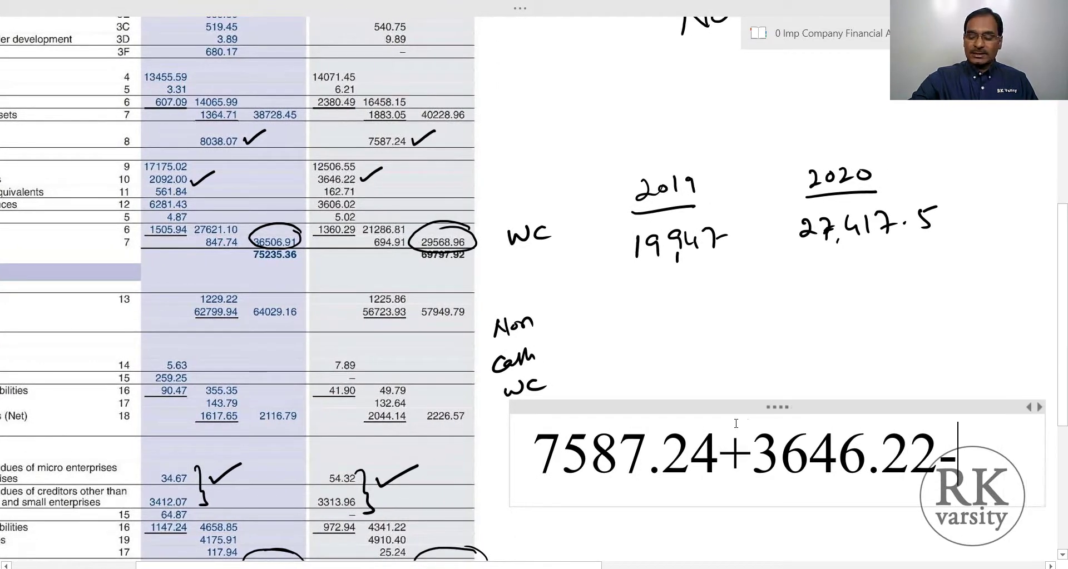
type("54.")
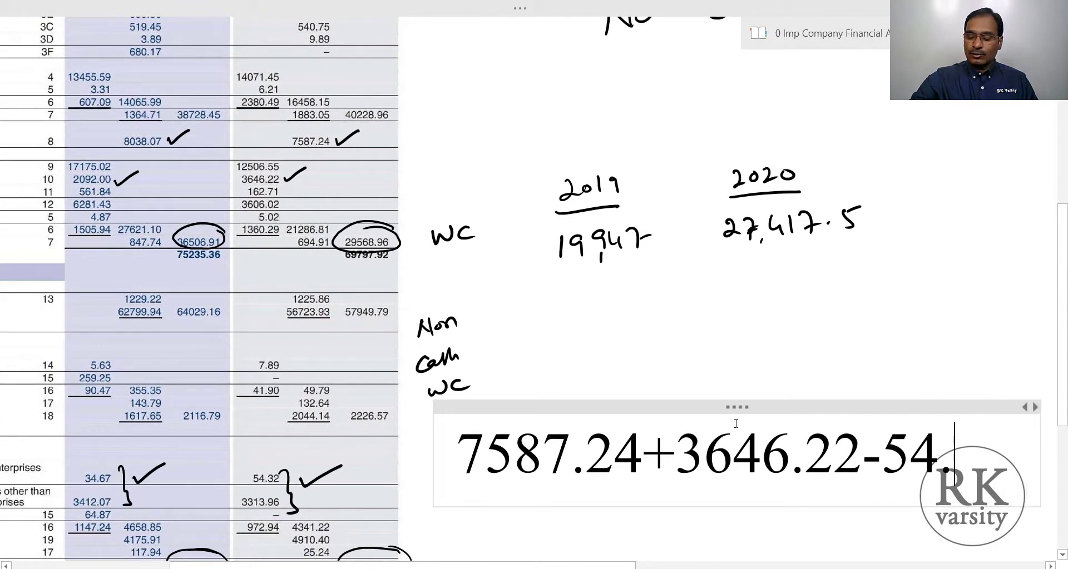
type("32-")
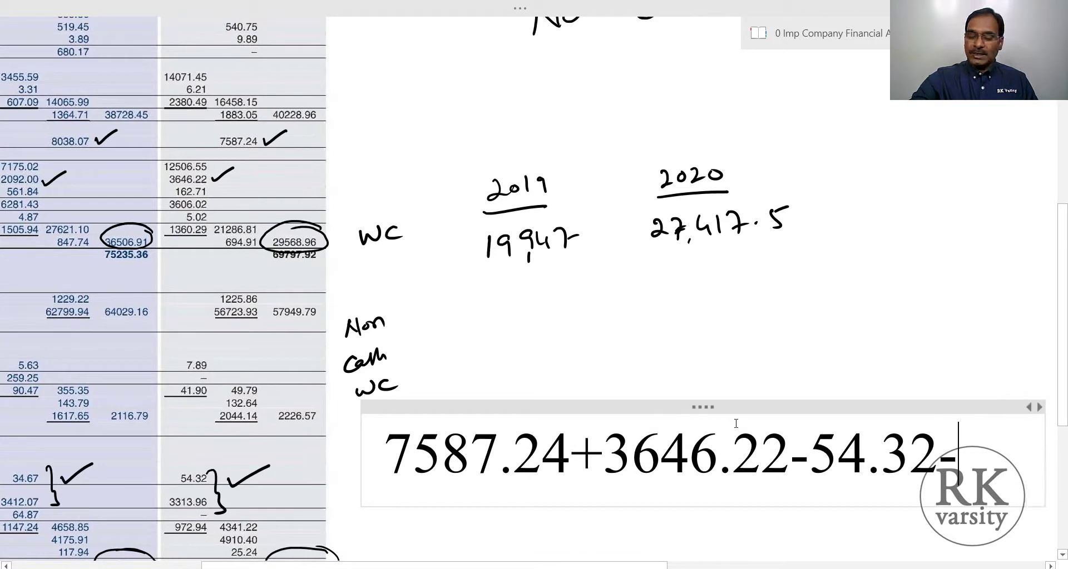
type("331")
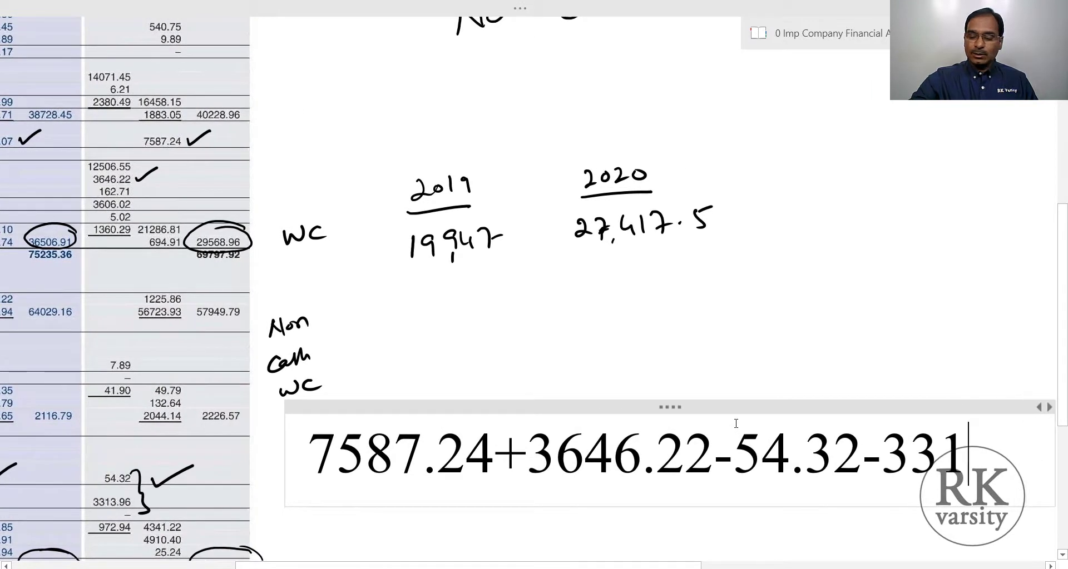
type("3.96")
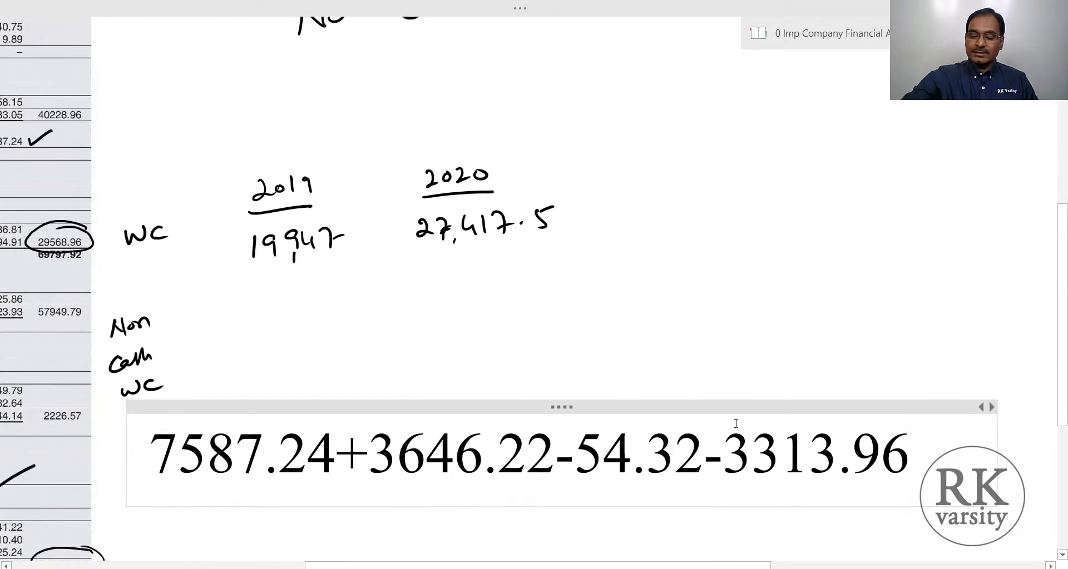
type("=")
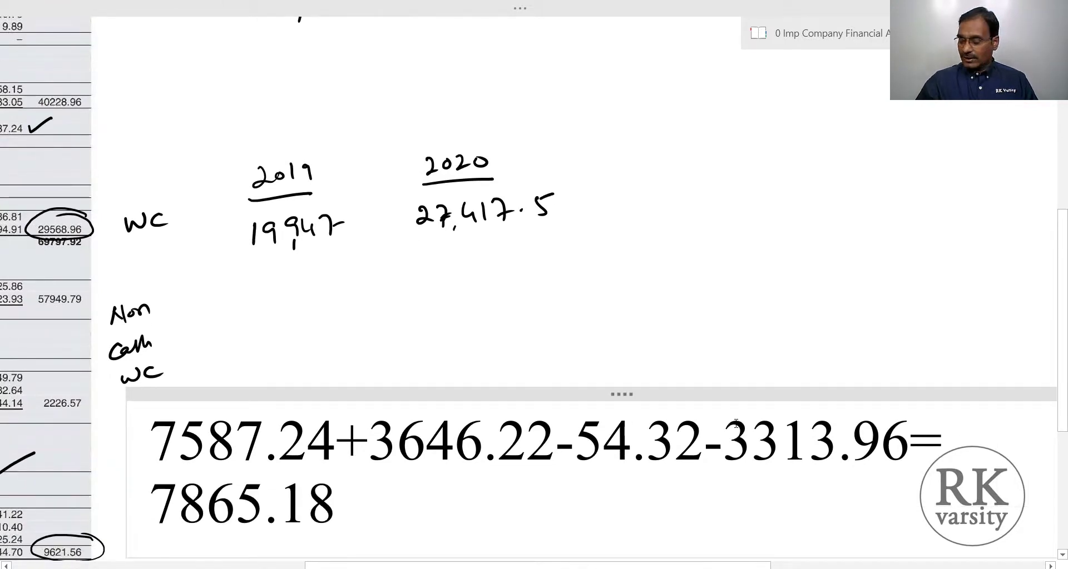
Handwrite 7,865.18 under 19947 as the 2019 non-cash working capital
mouse_move(241, 297)
left_mouse_down()
mouse_move(253, 321)
mouse_move(267, 321)
left_mouse_up()
mouse_move(277, 294)
left_mouse_down()
mouse_move(271, 303)
mouse_move(276, 295)
left_mouse_up()
mouse_move(294, 289)
left_mouse_down()
mouse_move(285, 307)
mouse_move(300, 307)
left_mouse_up()
left_click(317, 297)
mouse_move(303, 285)
left_mouse_down()
mouse_move(328, 305)
mouse_move(348, 283)
left_mouse_up()
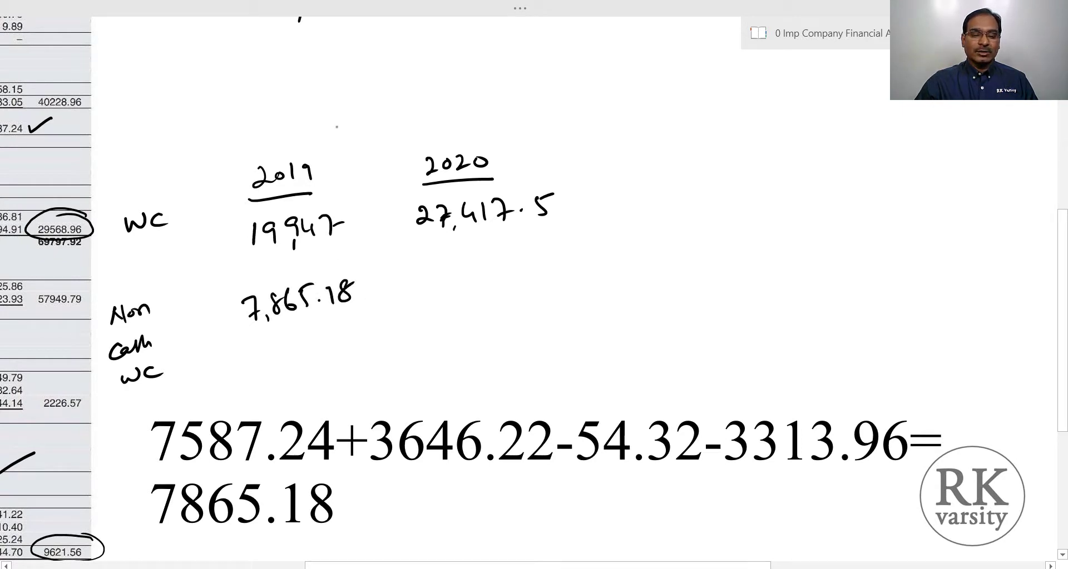
Write a circled 'CV' note above the year headings
mouse_move(349, 120)
left_mouse_down()
mouse_move(335, 134)
mouse_move(359, 119)
left_mouse_up()
mouse_move(335, 144)
left_mouse_down()
mouse_move(370, 131)
mouse_move(377, 112)
left_mouse_up()
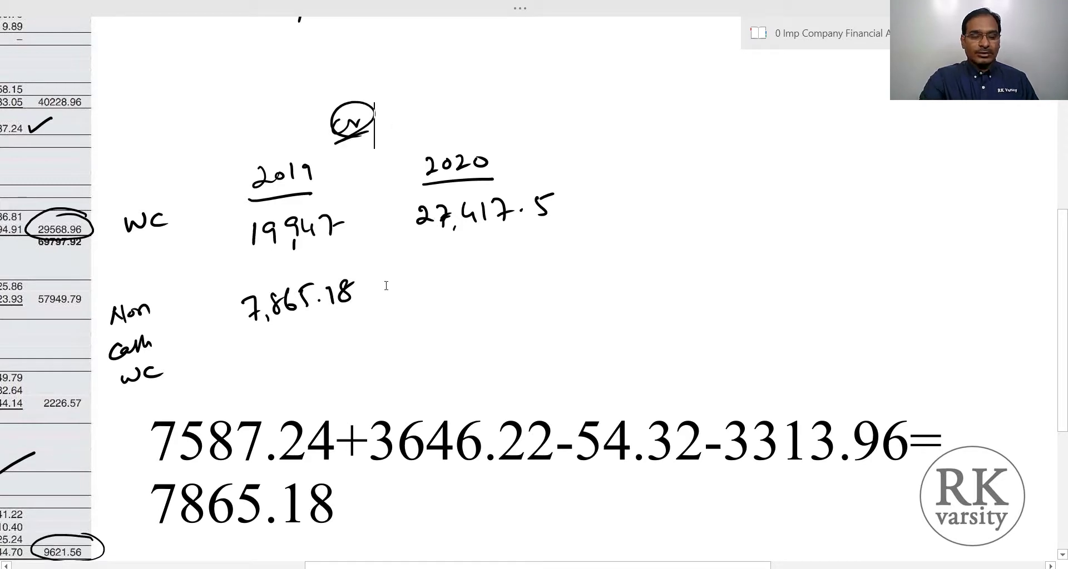
left_click(371, 394)
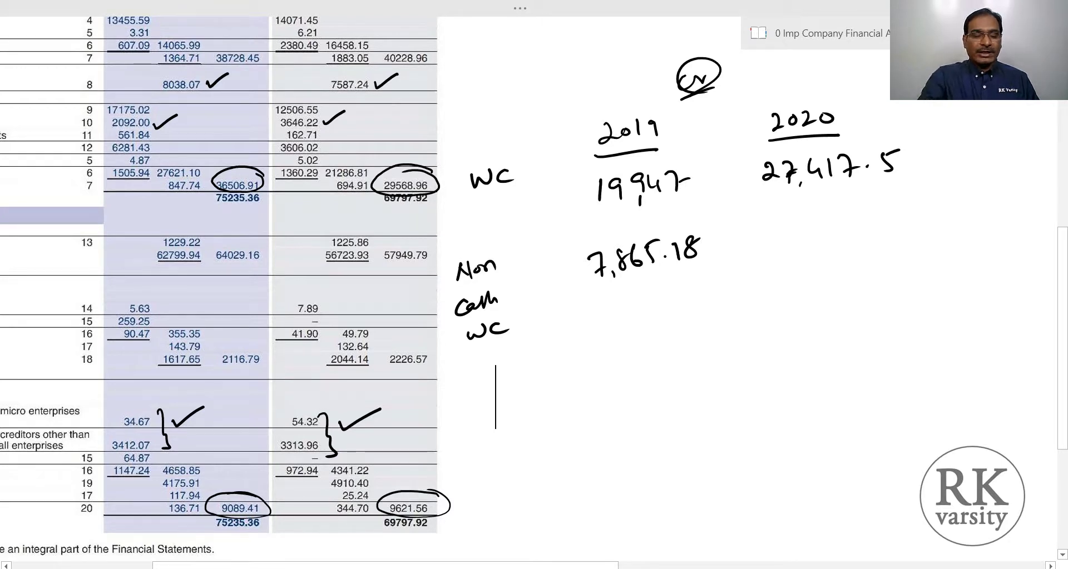
Calculate 8038.07+2092-34.67-3412.07 = 6683.33 and handwrite 6,683.33 under 27,417.5
type("8")
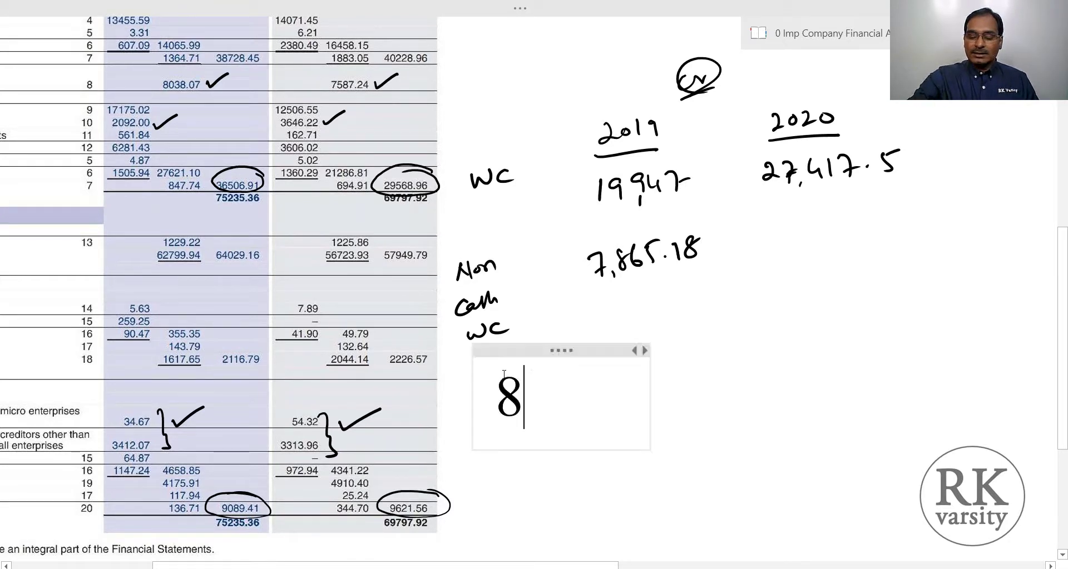
type("038.0")
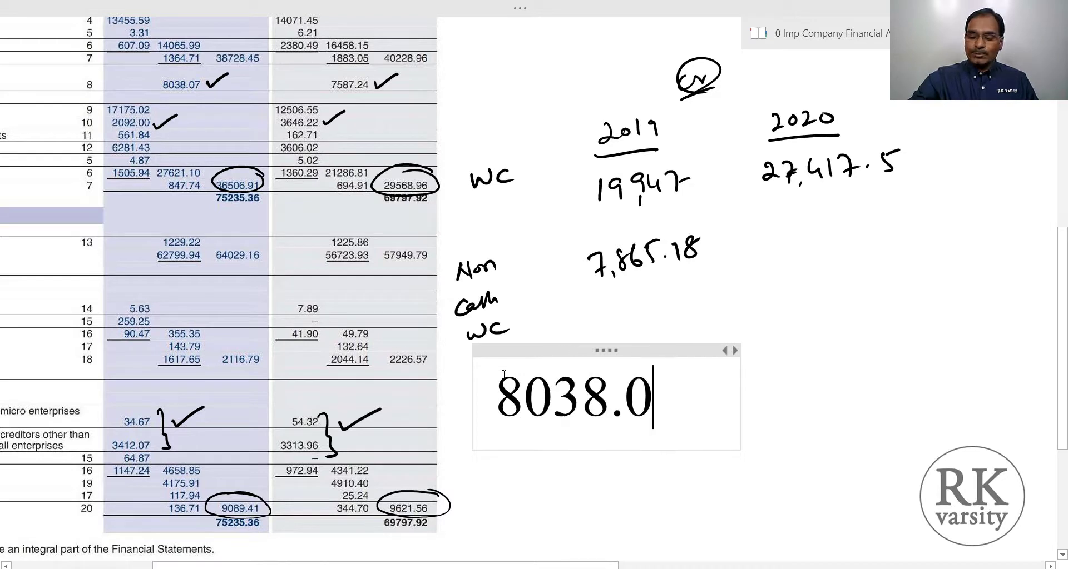
type("7+")
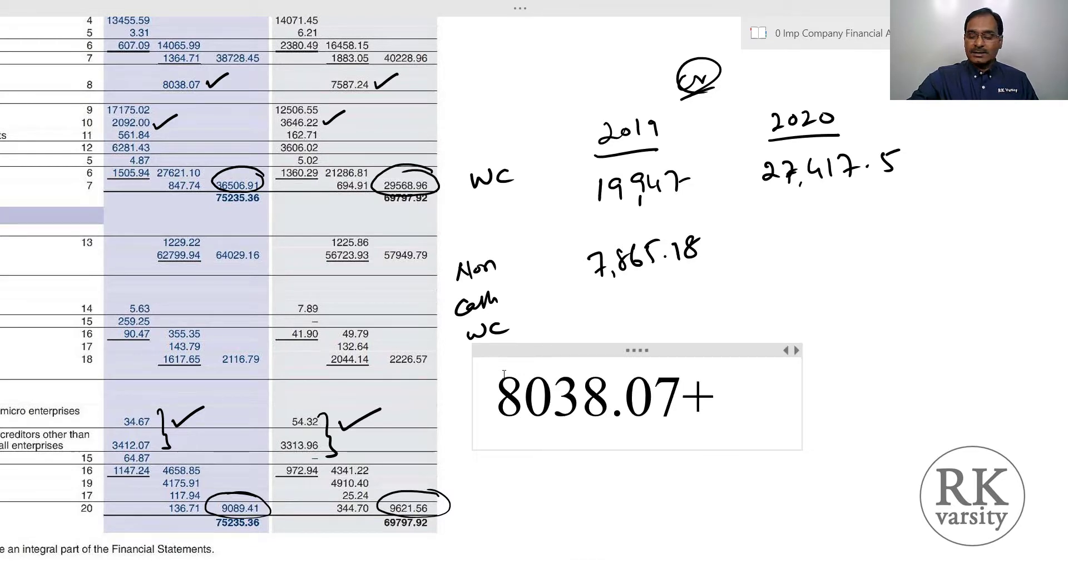
key("BackSpace")
type("2092-34.67-")
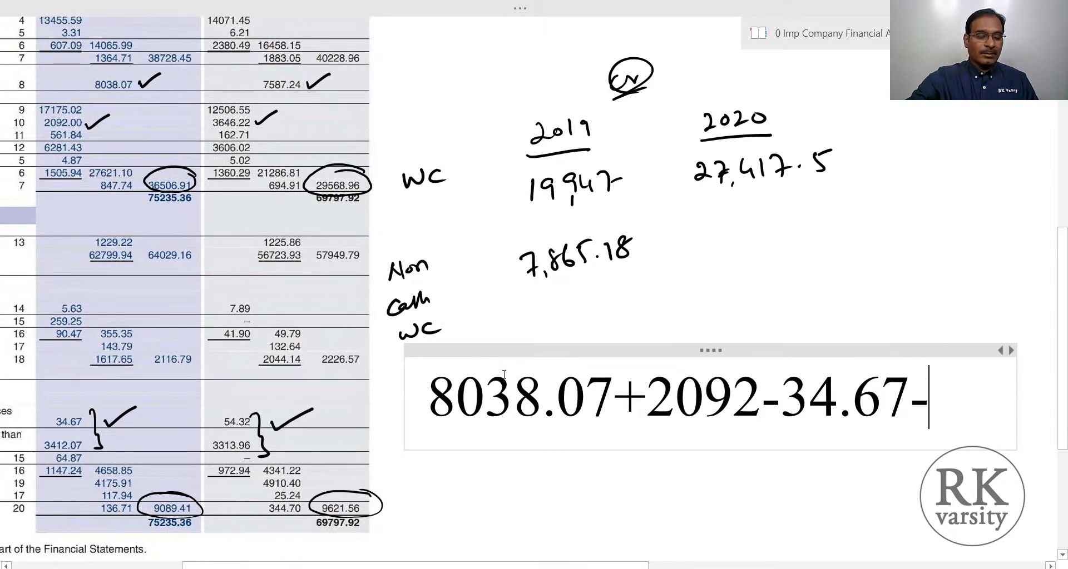
type("3412")
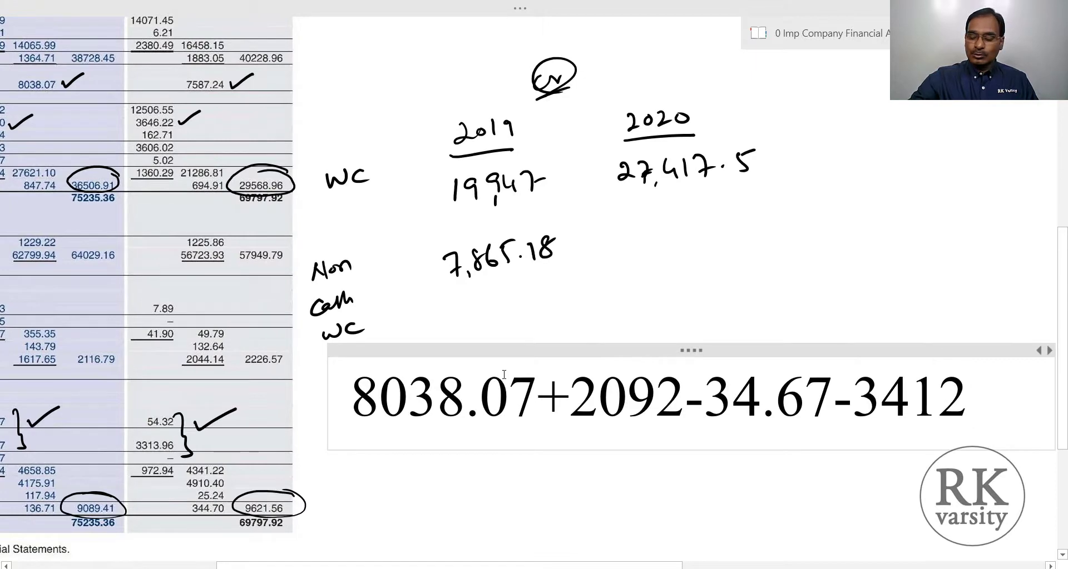
type(".")
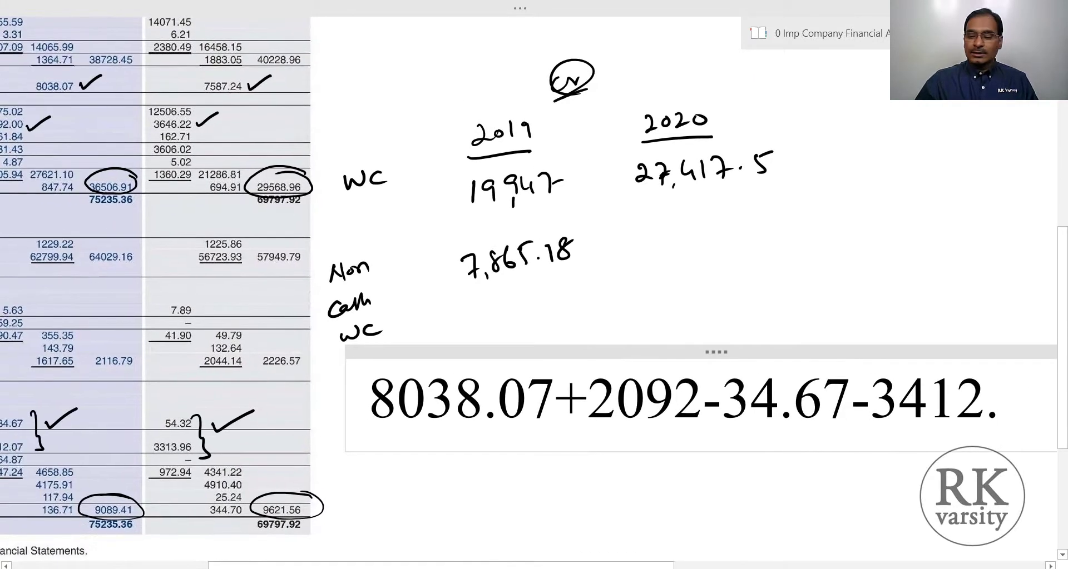
type("07=6683.33")
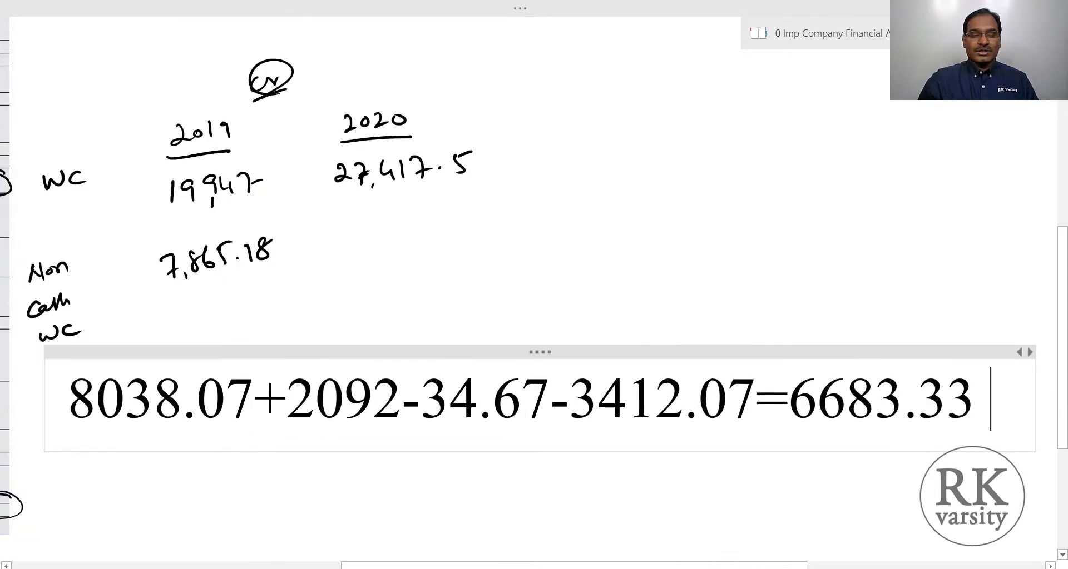
mouse_move(350, 216)
left_mouse_down()
mouse_move(356, 236)
mouse_move(389, 218)
left_mouse_up()
mouse_move(396, 213)
left_mouse_down()
mouse_move(404, 225)
mouse_move(441, 216)
mouse_move(438, 224)
left_mouse_up()
left_click_drag(451, 204, 458, 224)
Double-underline both non-cash results, 6,683.33 for 2020 and 7,865.18 for 2019
left_click_drag(354, 258, 433, 245)
left_click_drag(363, 272, 427, 254)
left_click_drag(170, 304, 233, 284)
left_click_drag(188, 301, 223, 290)
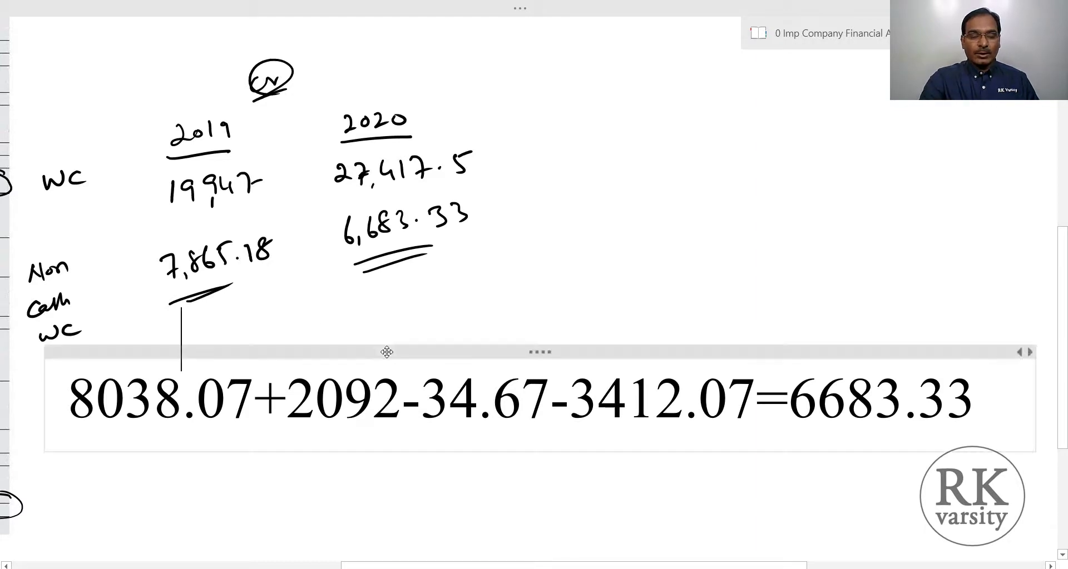
Delete the typed calculation box and bring the balance sheet back into view
left_click(386, 352)
key("Delete")
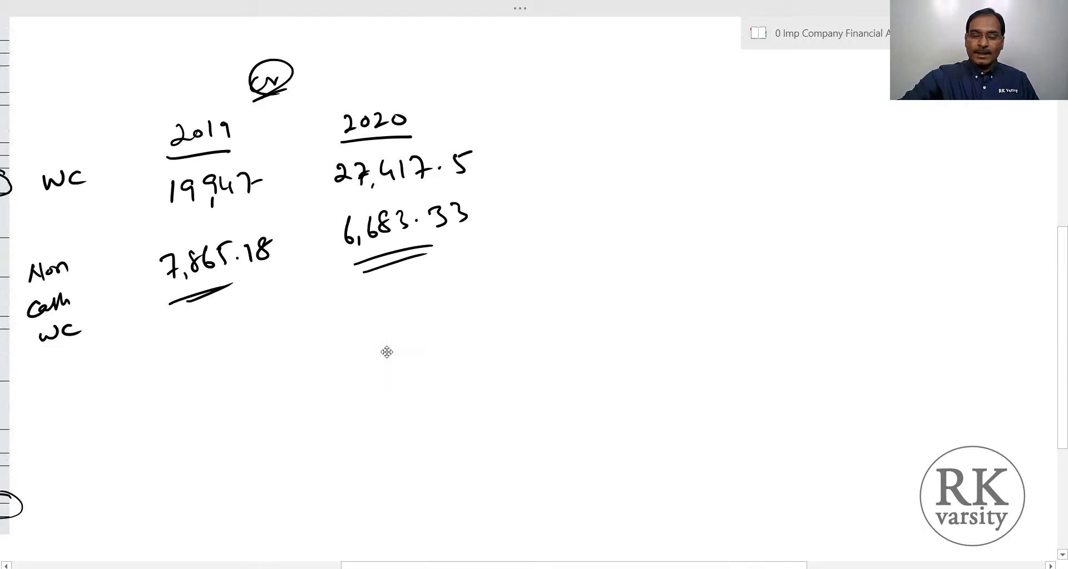
left_click_drag(386, 352, 725, 371)
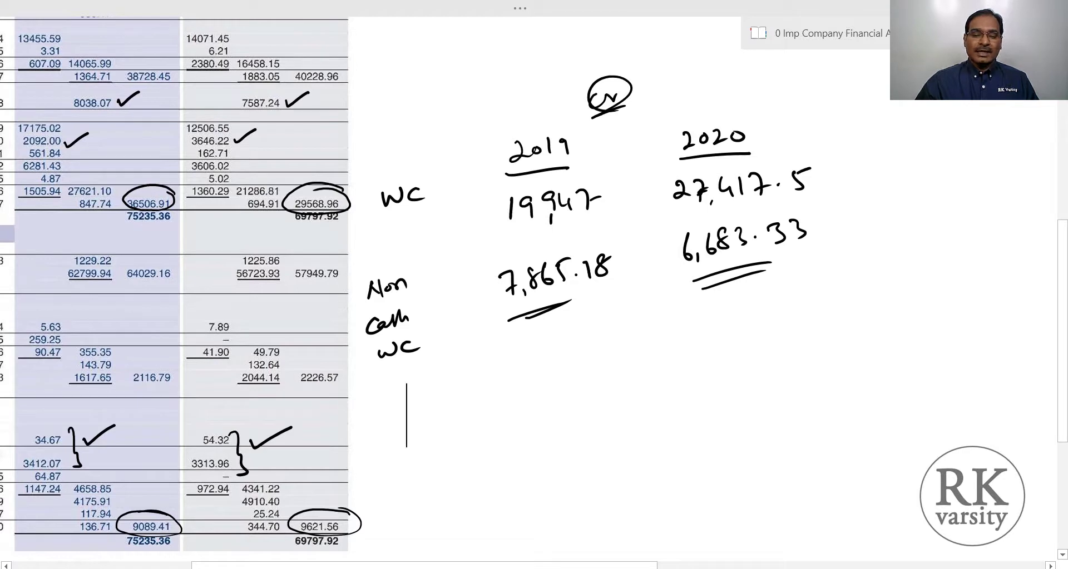
Pan the page so the formulas, balance sheet and all handwritten results are visible together
left_click_drag(724, 371, 870, 390)
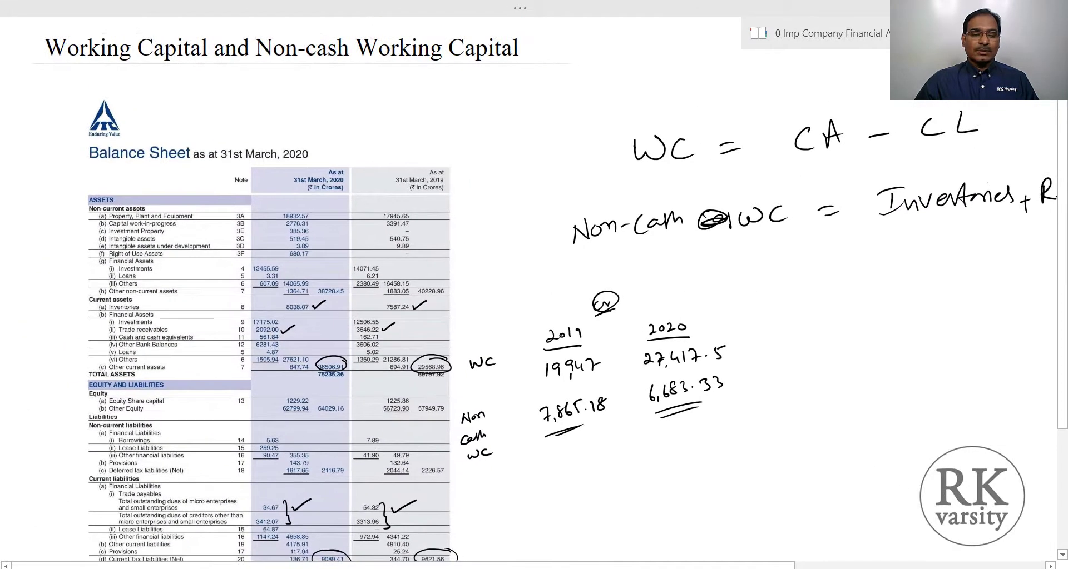
left_click_drag(484, 474, 484, 512)
left_click_drag(485, 474, 485, 512)
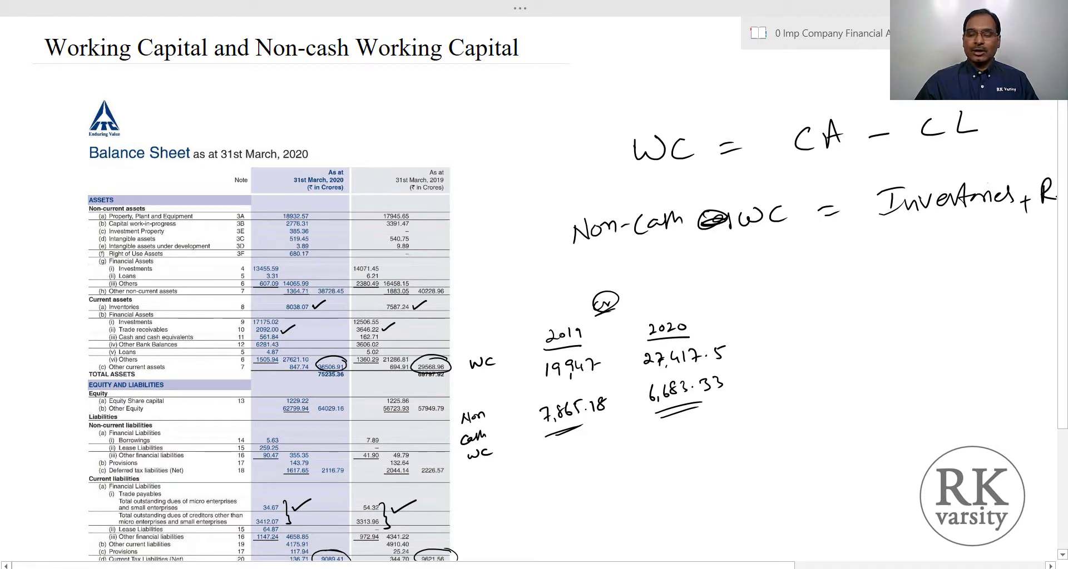